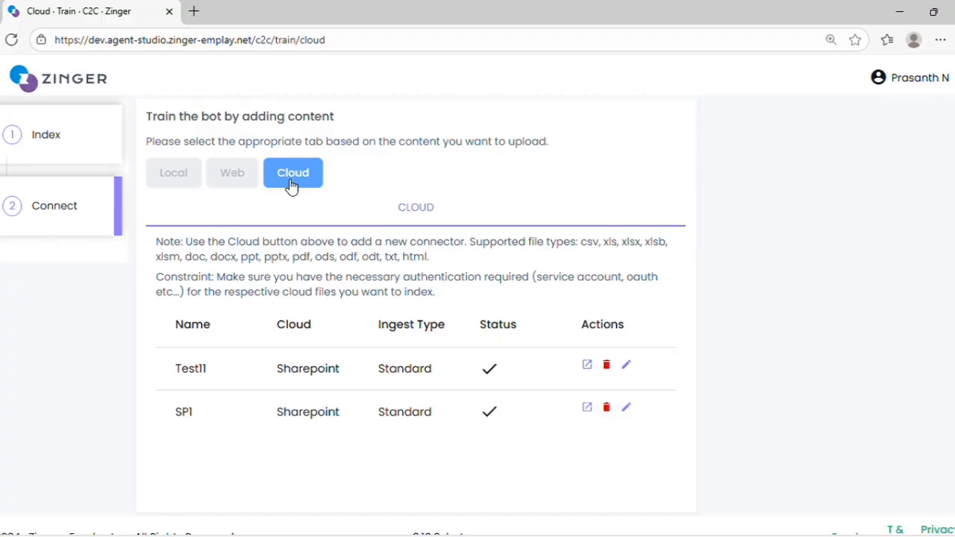
Step: Start a new Sharepoint cloud connection and name it Test101
left_click(291, 185)
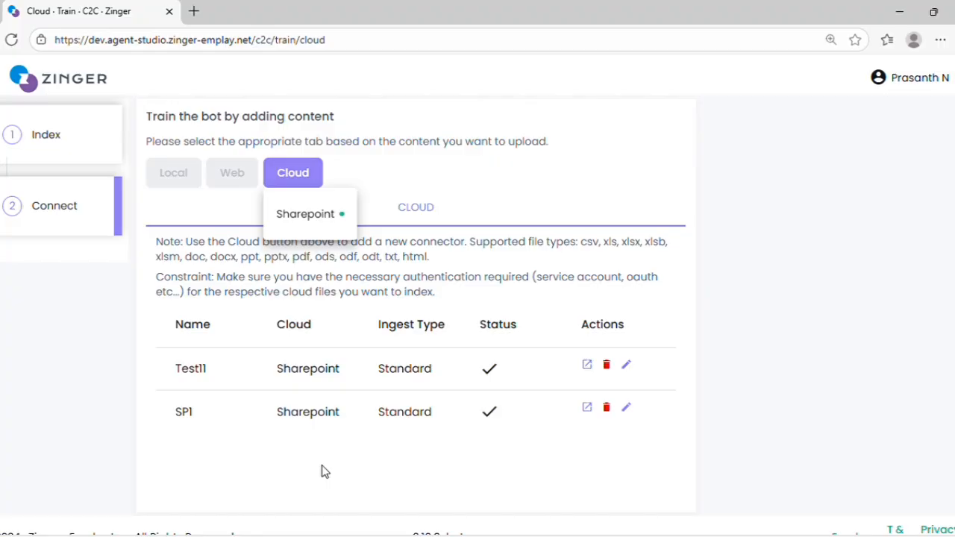
left_click(321, 223)
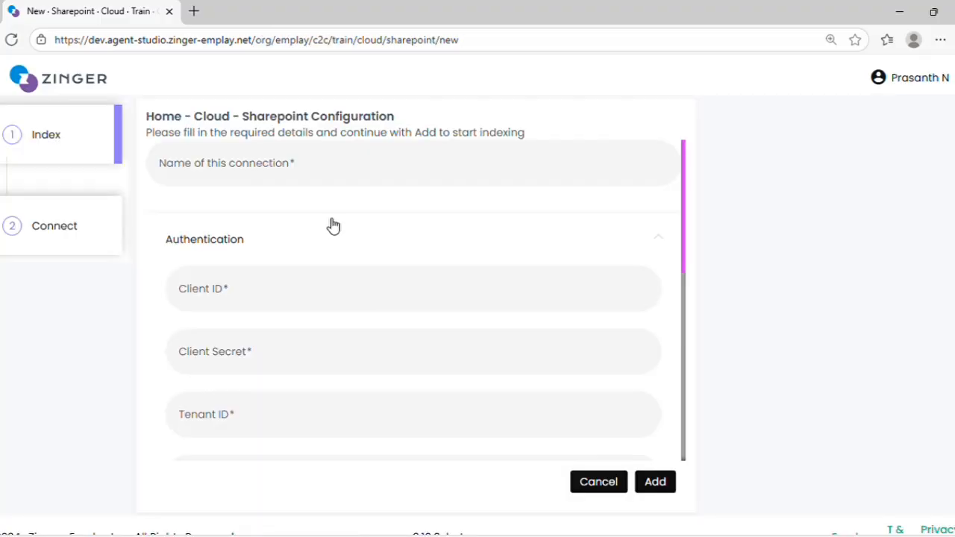
left_click(468, 174)
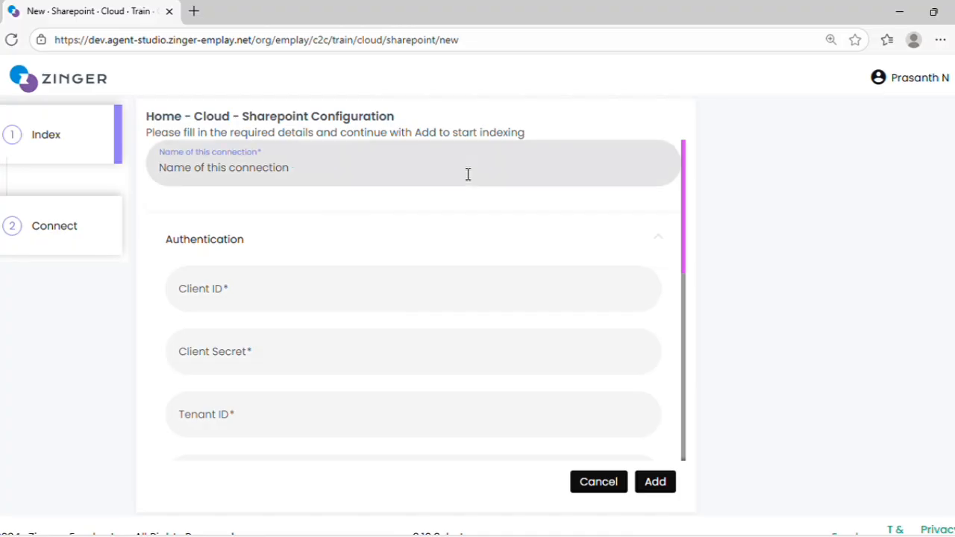
type("Test101")
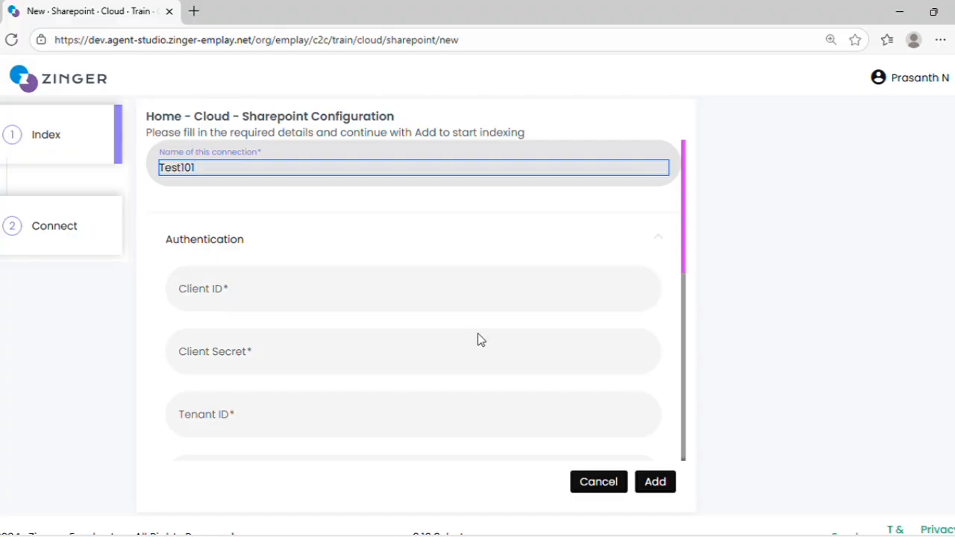
left_click(374, 476)
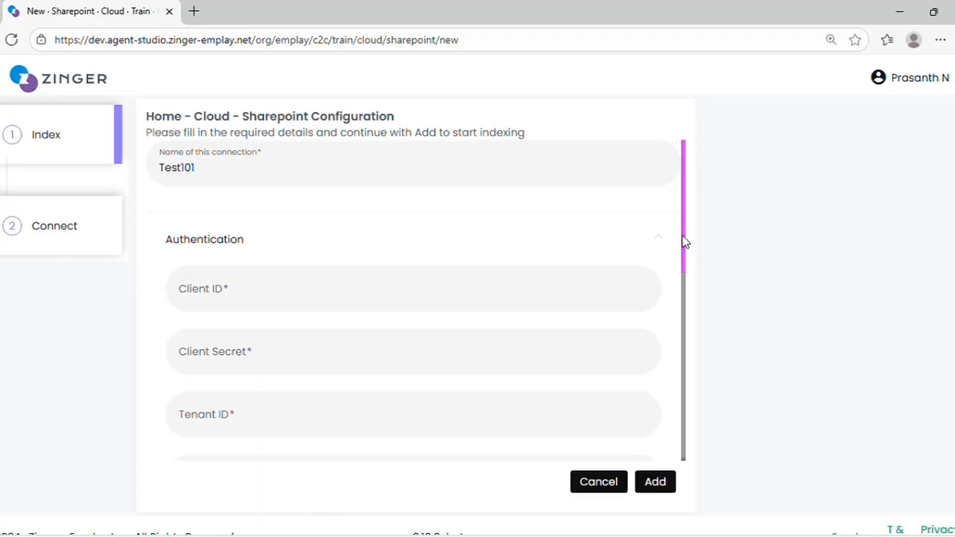
Step: Enable the Watch and ACL options in the connection's authentication settings
left_click_drag(686, 244, 685, 264)
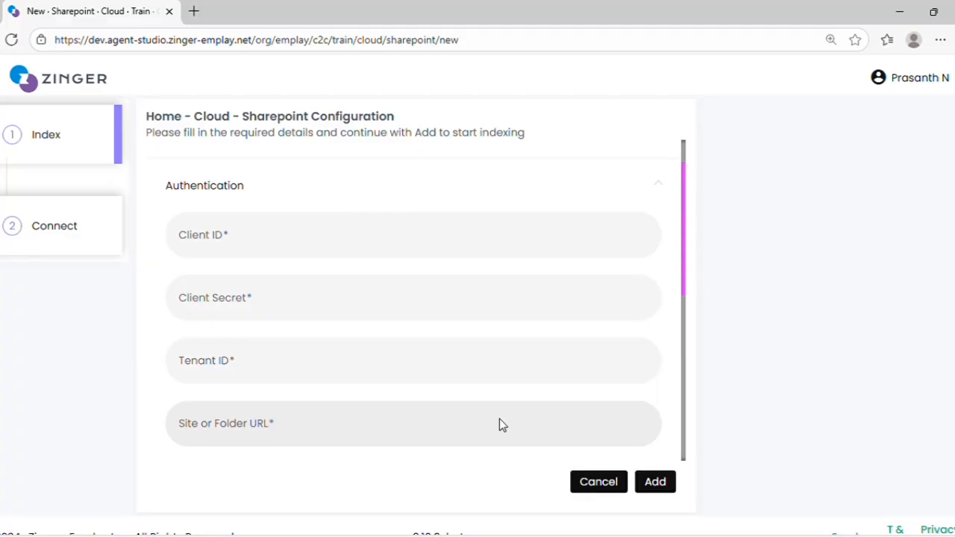
left_click_drag(687, 292, 686, 308)
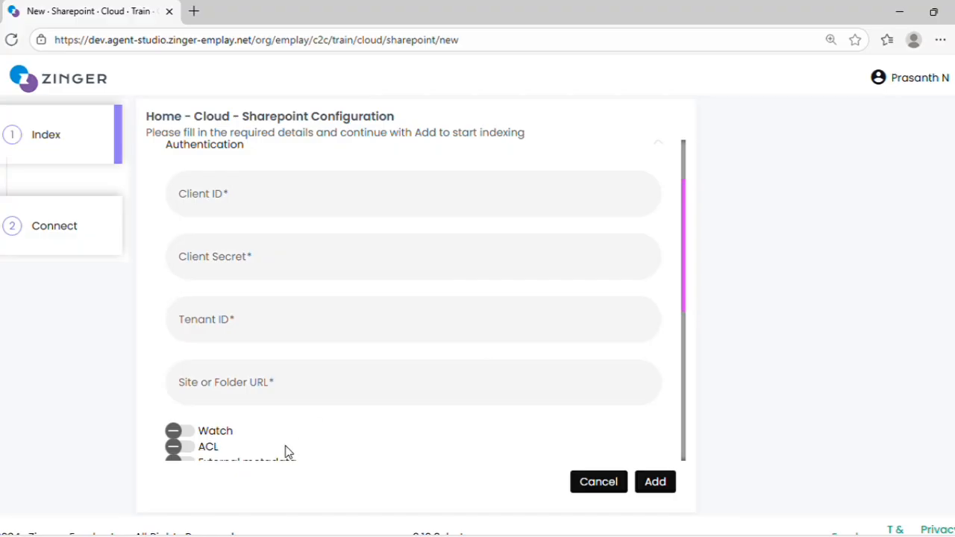
left_click(233, 439)
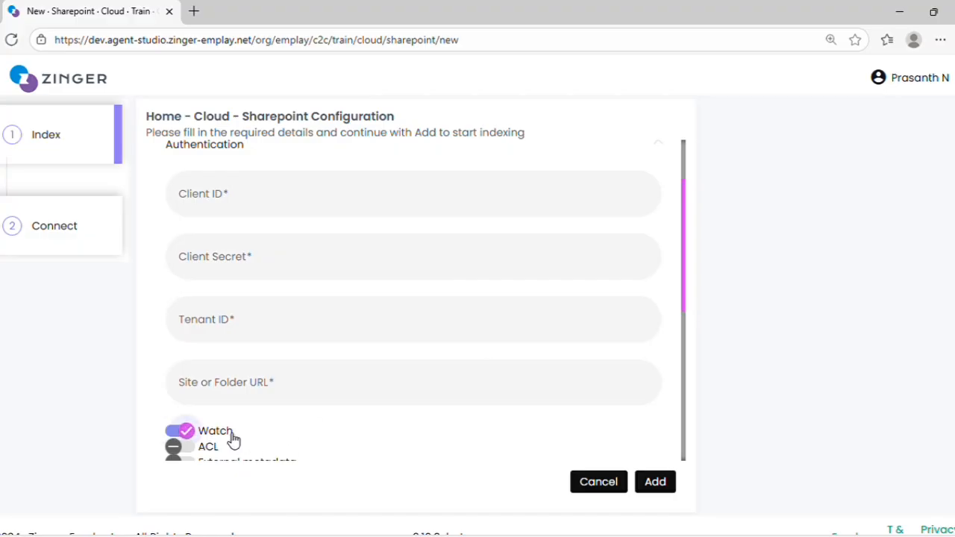
left_click(233, 439)
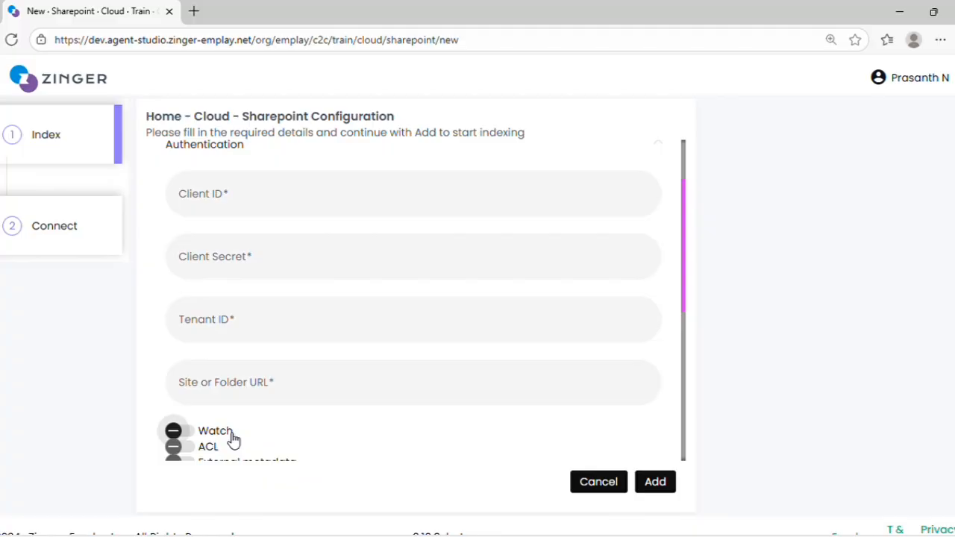
left_click(233, 439)
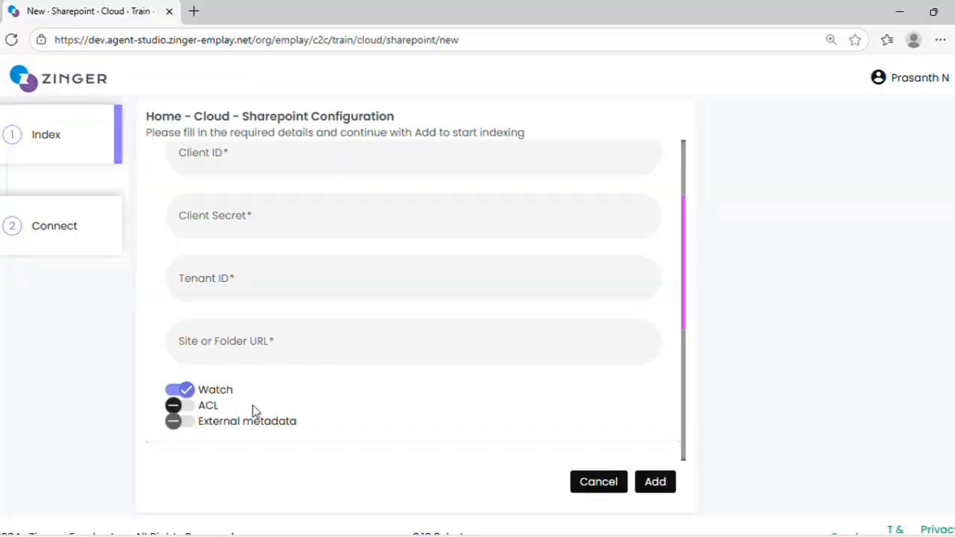
left_click(179, 406)
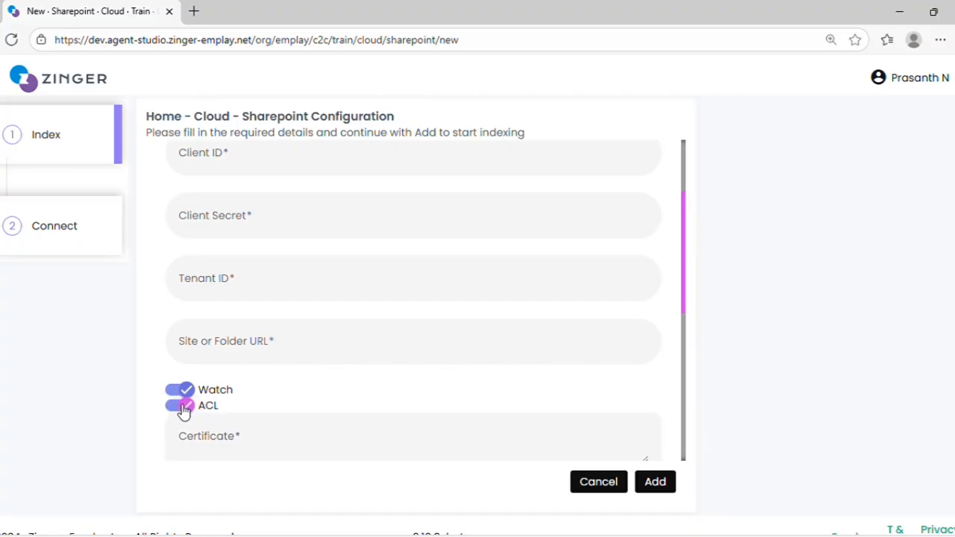
left_click(181, 407)
left_click(183, 409)
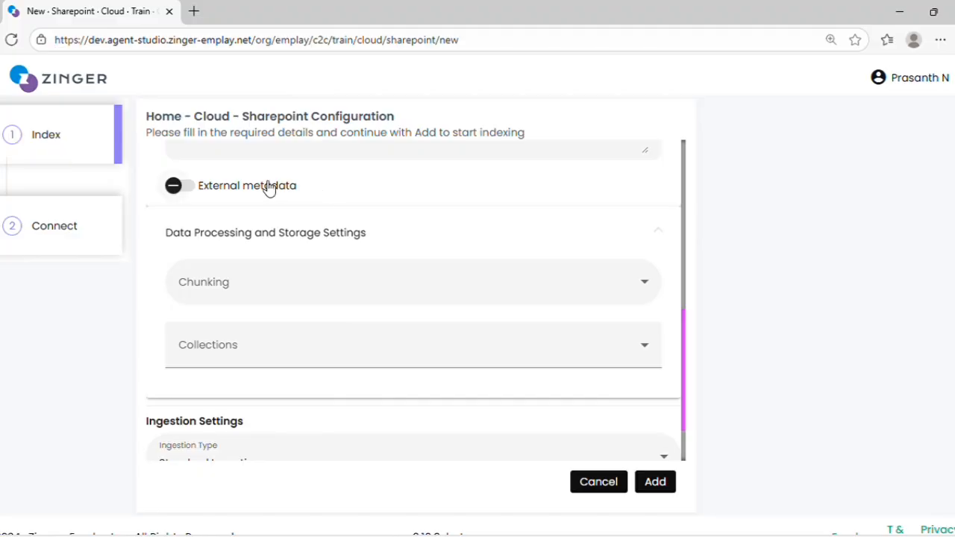
Step: Try turning on External metadata for the connection
left_click(185, 196)
left_click(186, 195)
left_click(188, 195)
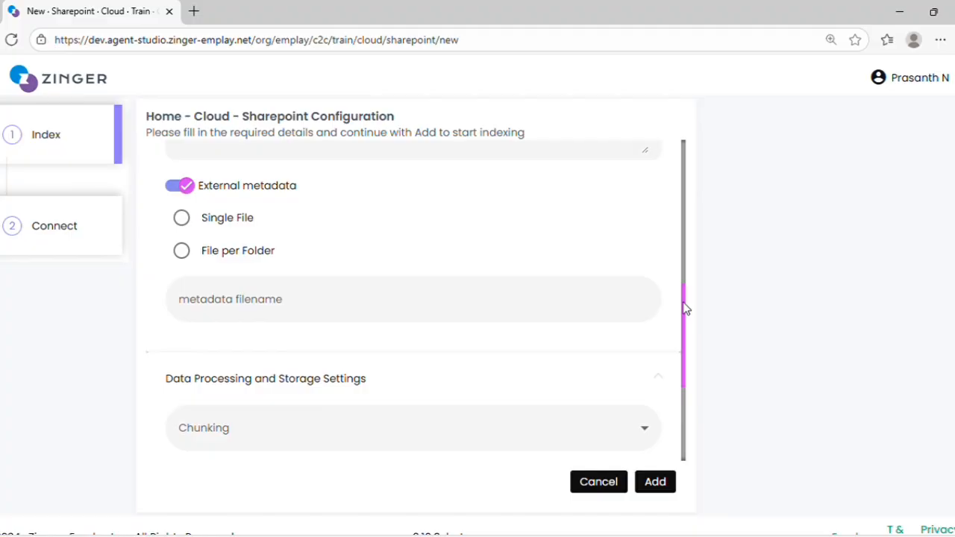
Step: Set Chunking to Fixed in the data processing and storage settings
left_click_drag(686, 309, 681, 375)
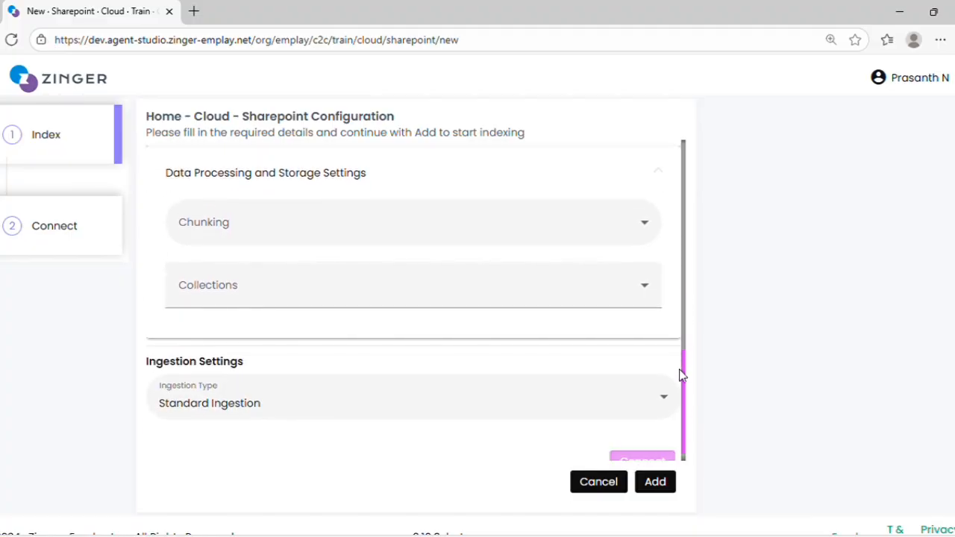
left_click(468, 235)
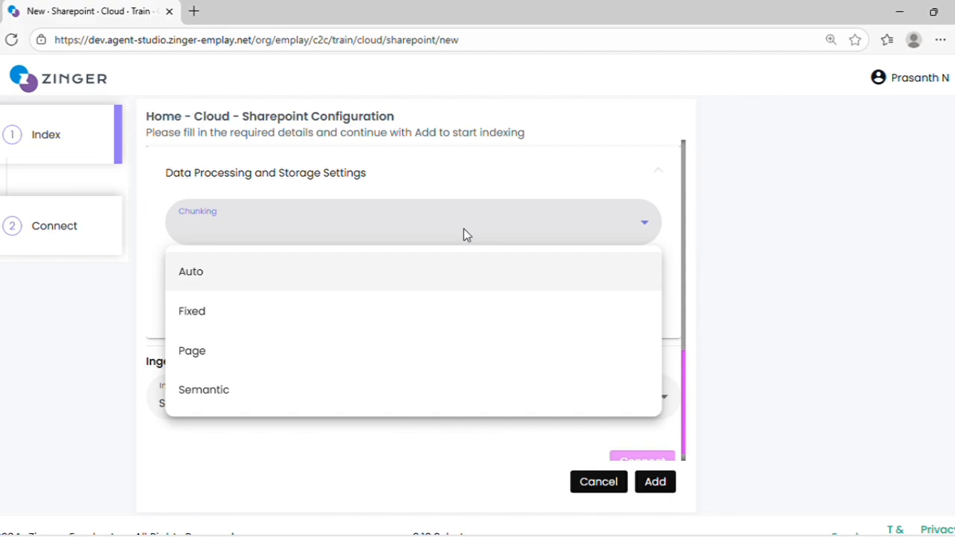
left_click(522, 311)
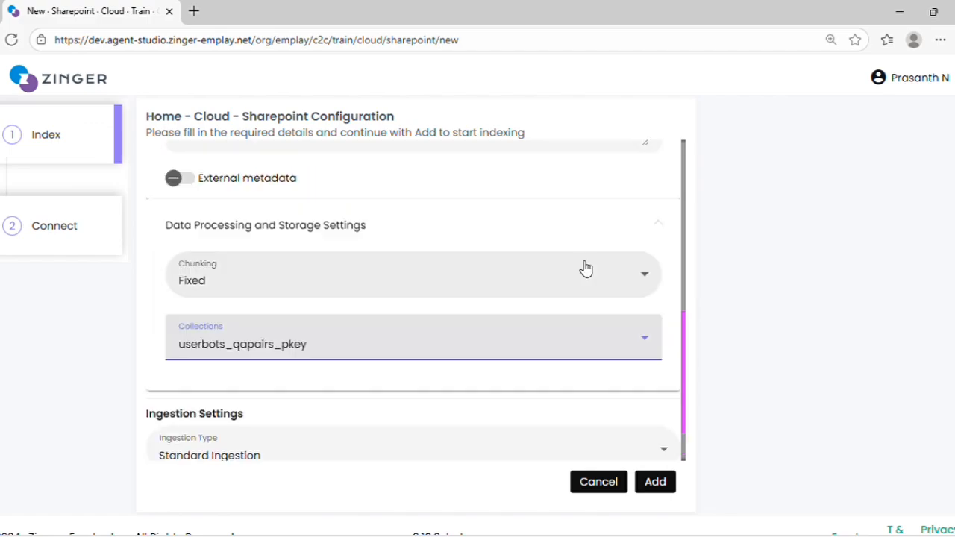
Step: Look through the available collections and choose userbots_qapairs_pkey for the connection
left_click(655, 346)
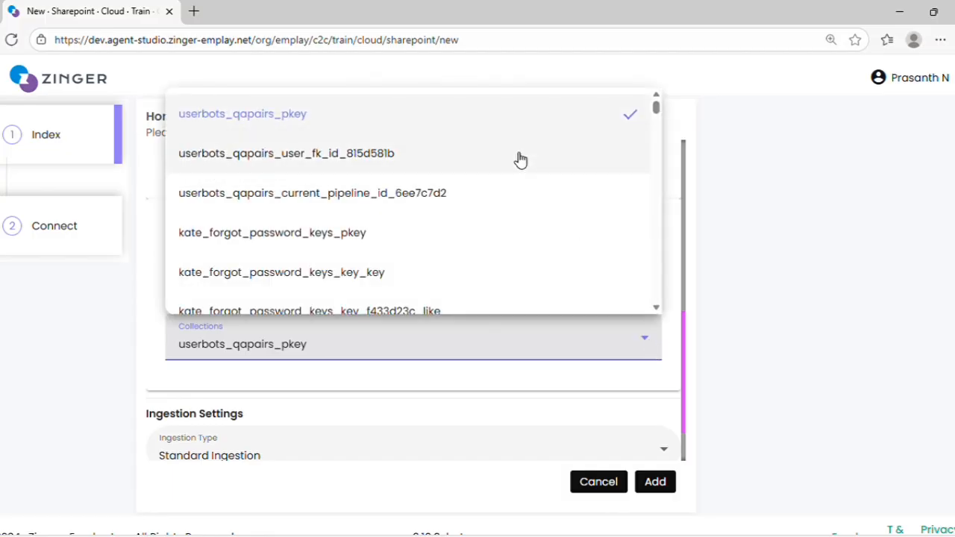
scroll(520, 161, "down", 15)
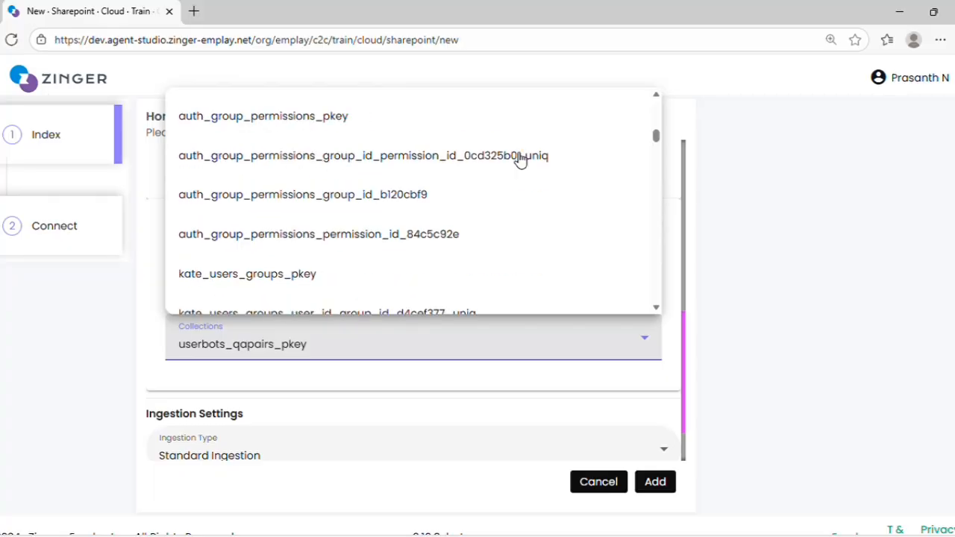
scroll(520, 161, "down", 10)
scroll(520, 160, "up", 3)
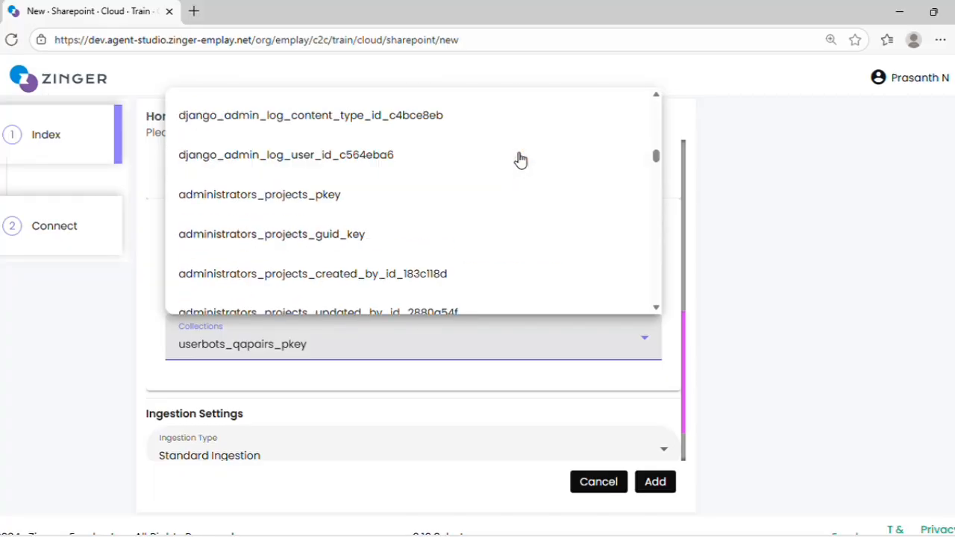
scroll(520, 161, "up", 5)
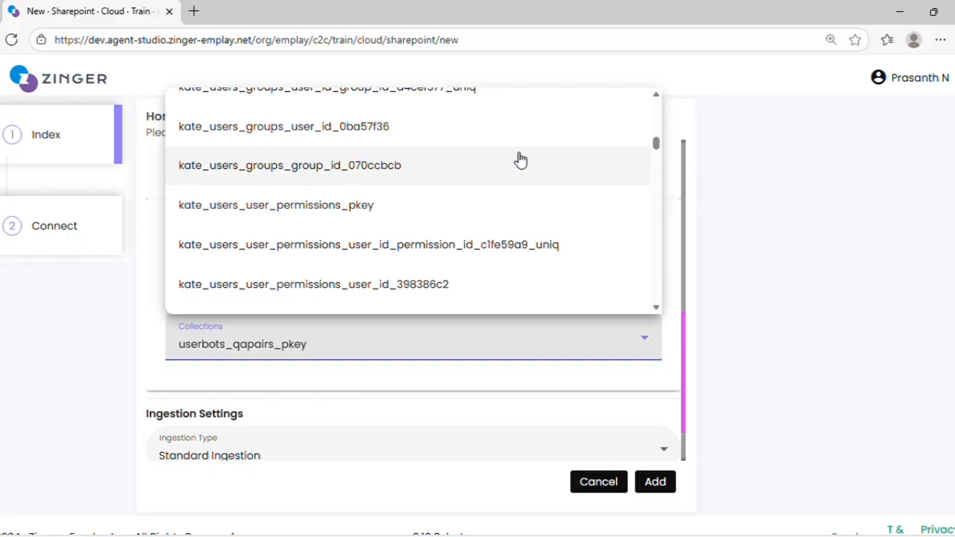
scroll(520, 161, "down", 20)
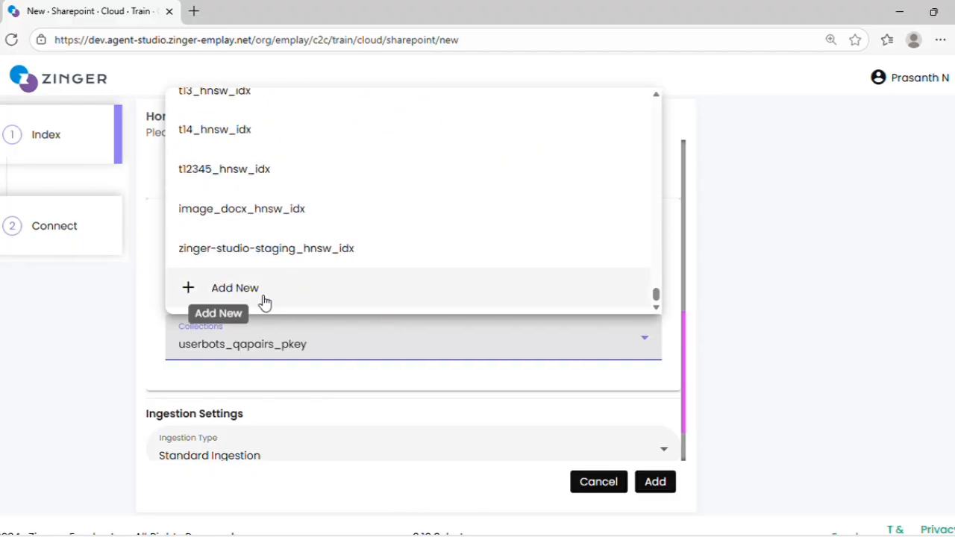
scroll(494, 277, "up", 18)
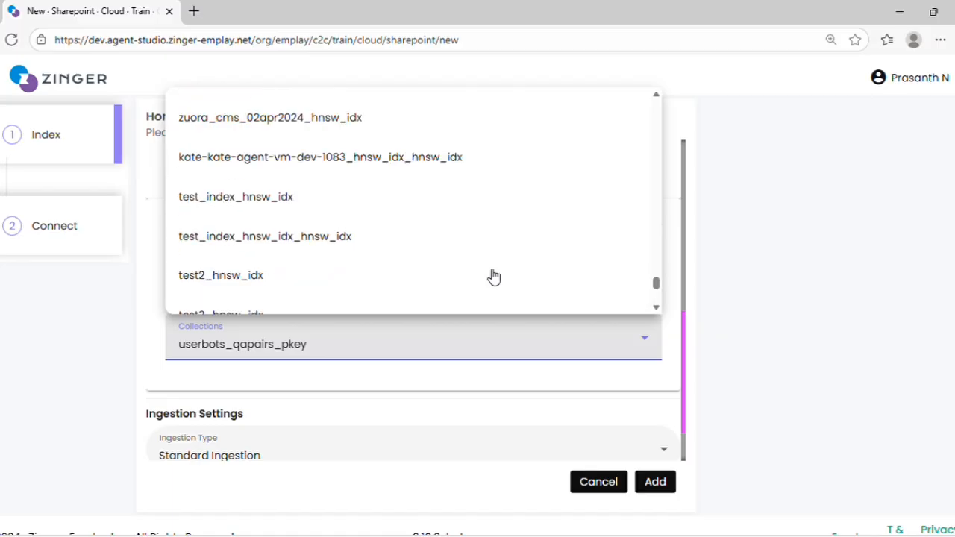
scroll(494, 277, "up", 10)
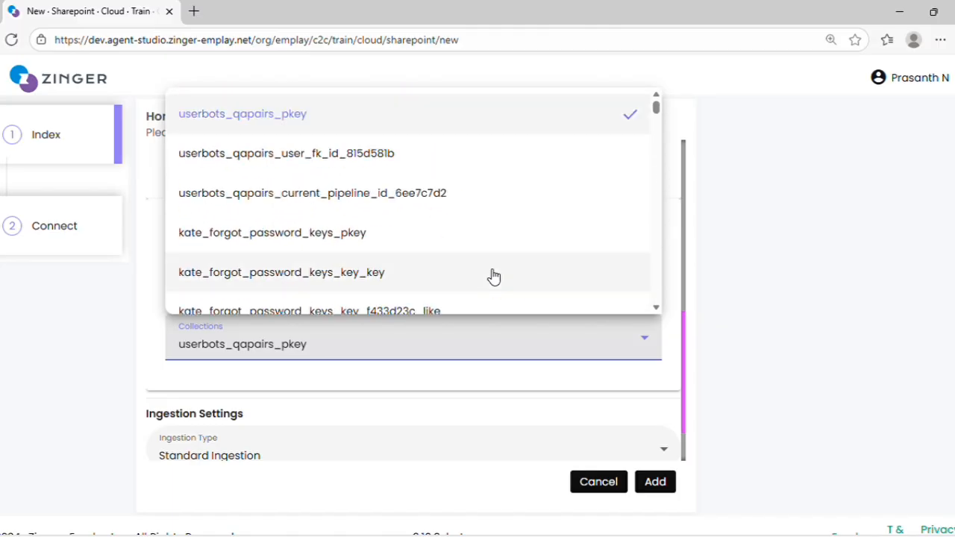
left_click(399, 121)
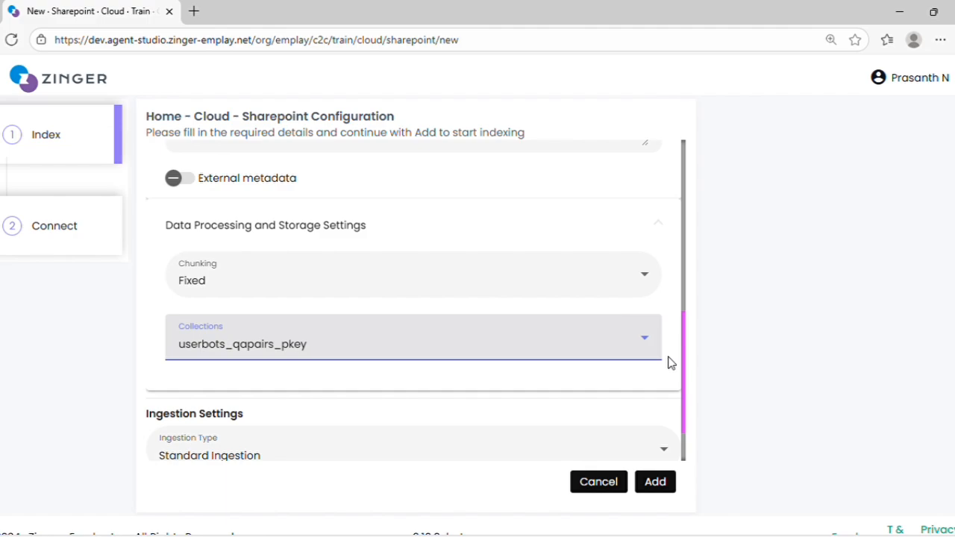
Step: Check which ingestion types are available in the ingestion settings
scroll(669, 362, "down", 1)
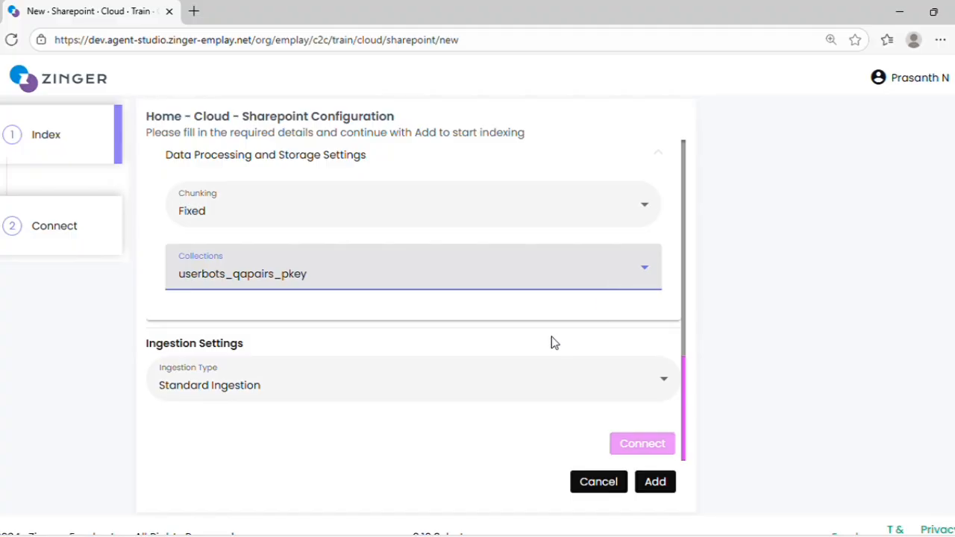
left_click(666, 384)
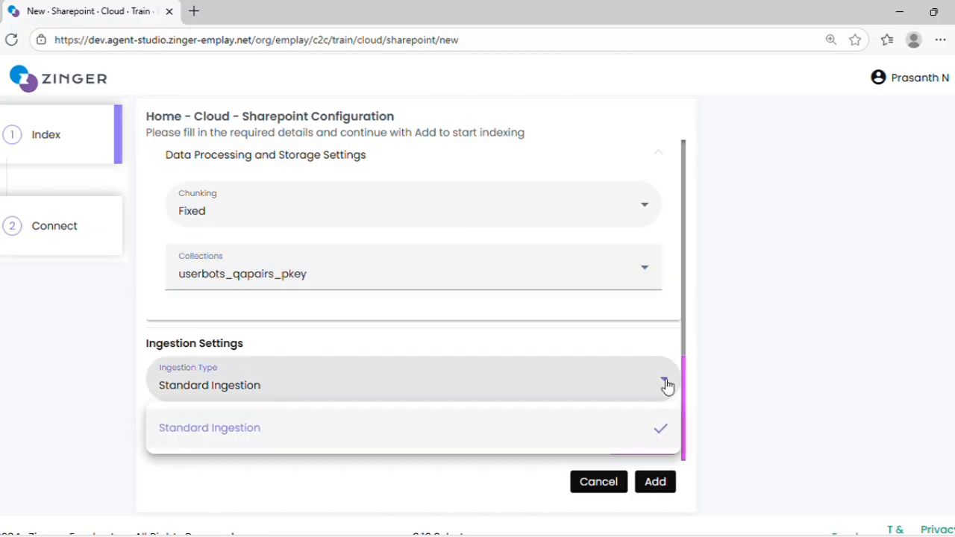
left_click(665, 384)
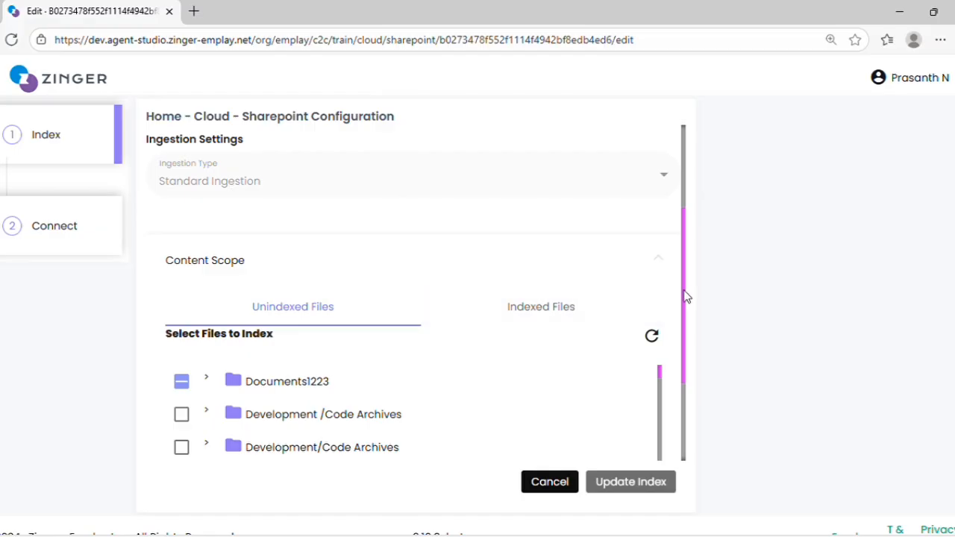
Step: Select the unindexed folders Development /Code Archives, Development/Code Archives and Training Materials - Phase 2, and update the index
left_click_drag(684, 296, 678, 356)
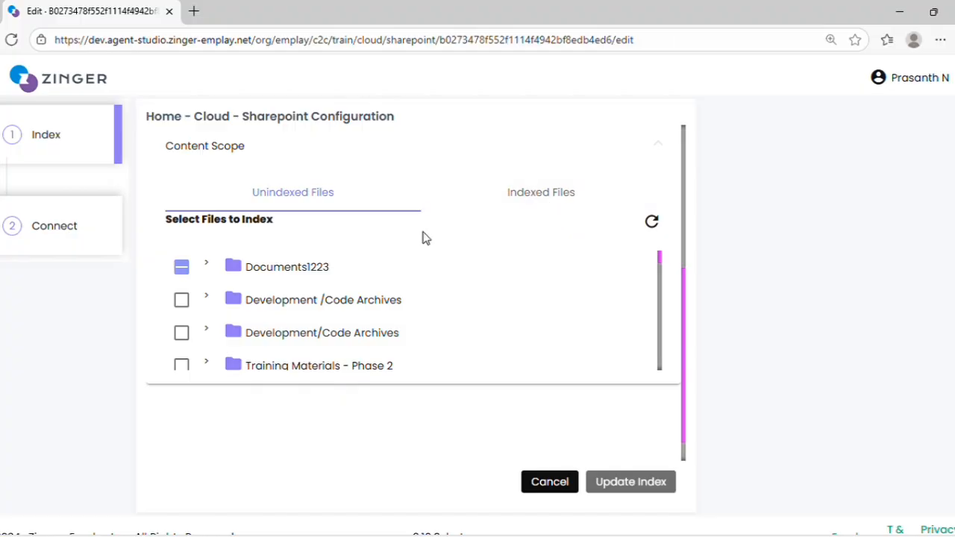
left_click(181, 301)
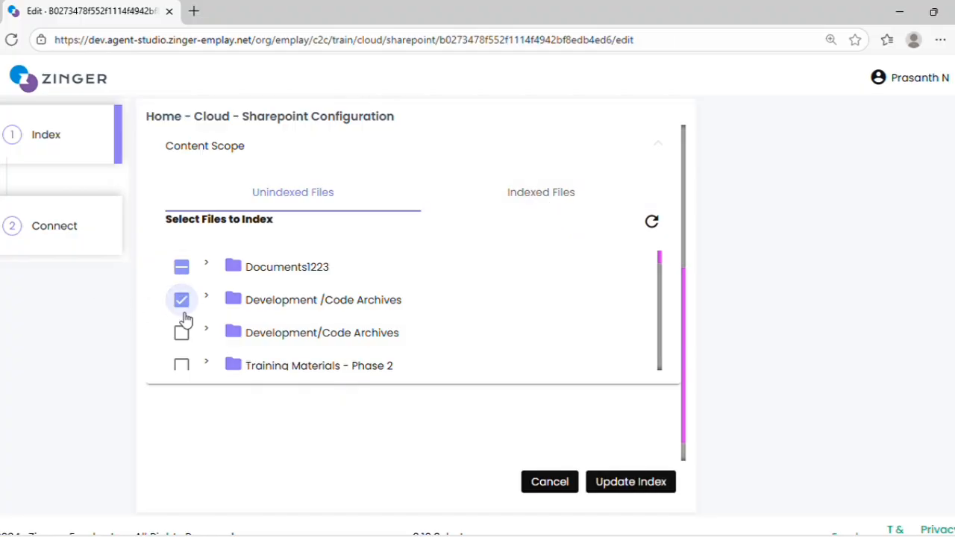
left_click(181, 334)
left_click(182, 367)
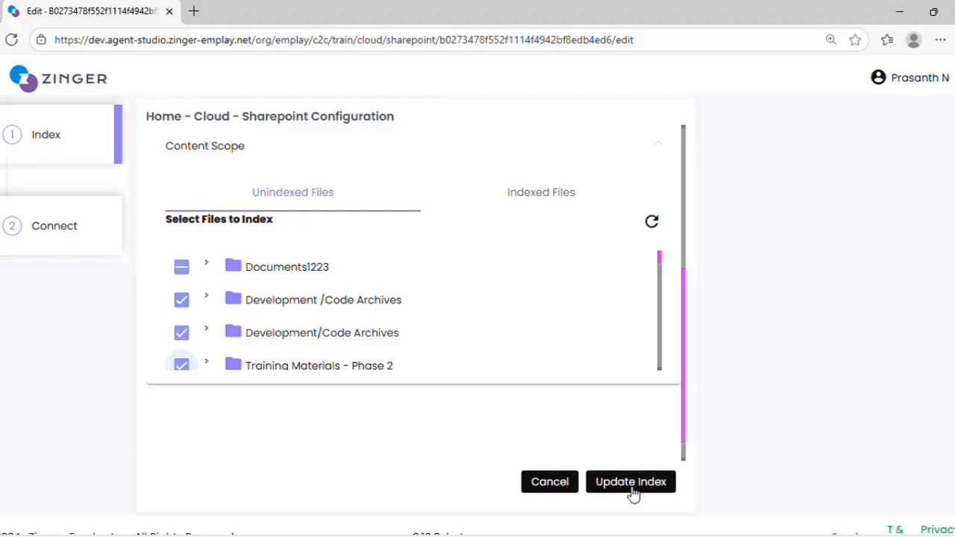
scroll(639, 331, "down", 5)
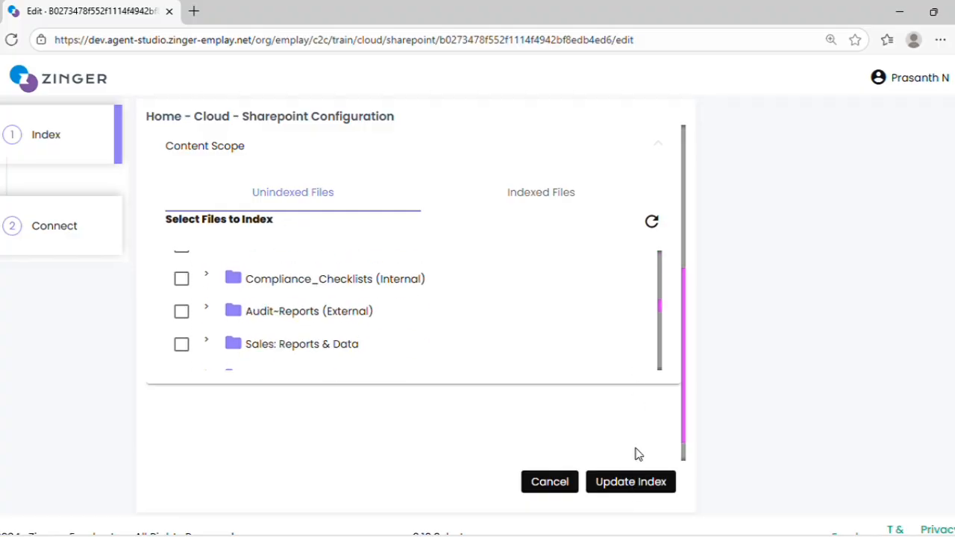
left_click(644, 482)
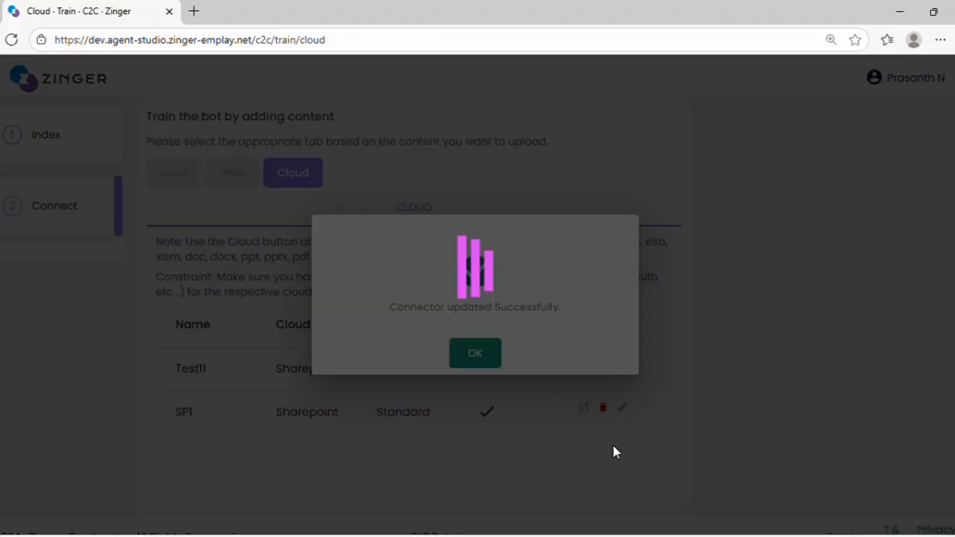